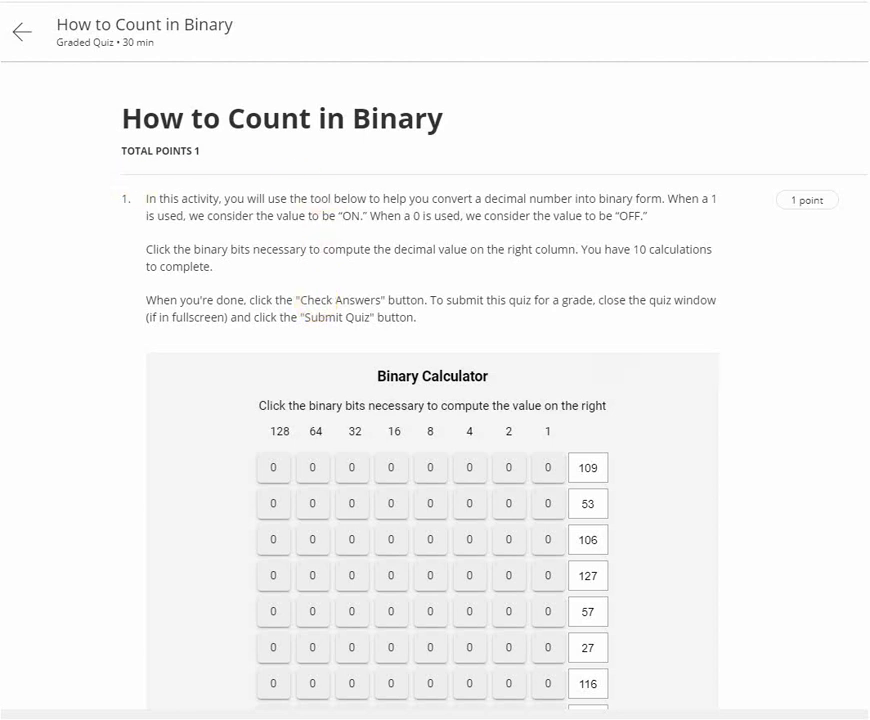
Step: Scroll the quiz page to show all ten Binary Calculator rows, 109 through 54
{"action": "scroll", "coordinate": [435, 400], "scroll_direction": "down", "scroll_amount": 3}
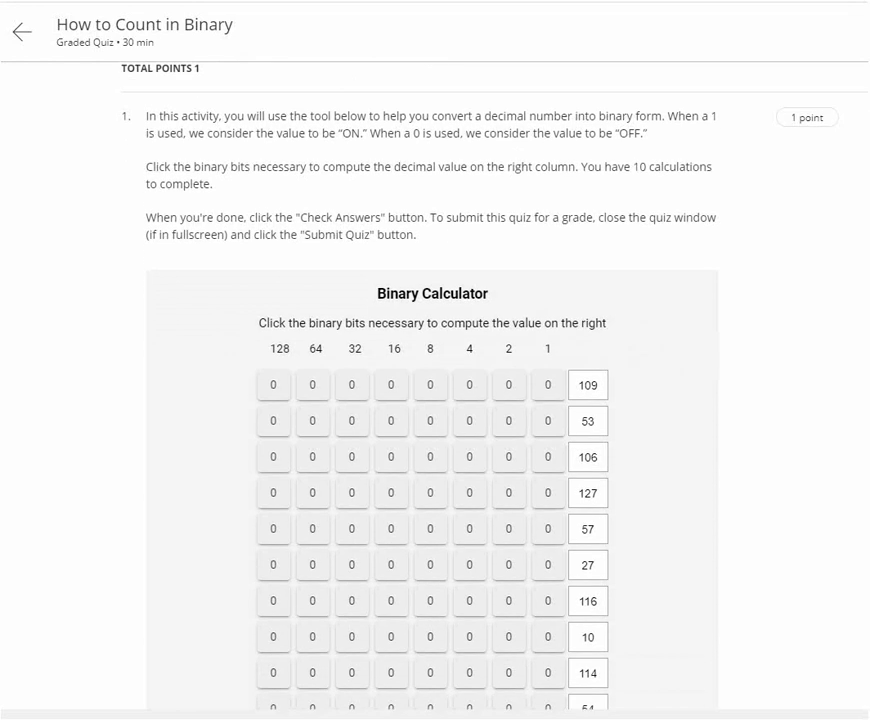
{"action": "scroll", "coordinate": [435, 400], "scroll_direction": "up", "scroll_amount": 4}
{"action": "scroll", "coordinate": [435, 400], "scroll_direction": "down", "scroll_amount": 2}
{"action": "scroll", "coordinate": [435, 400], "scroll_direction": "down", "scroll_amount": 2}
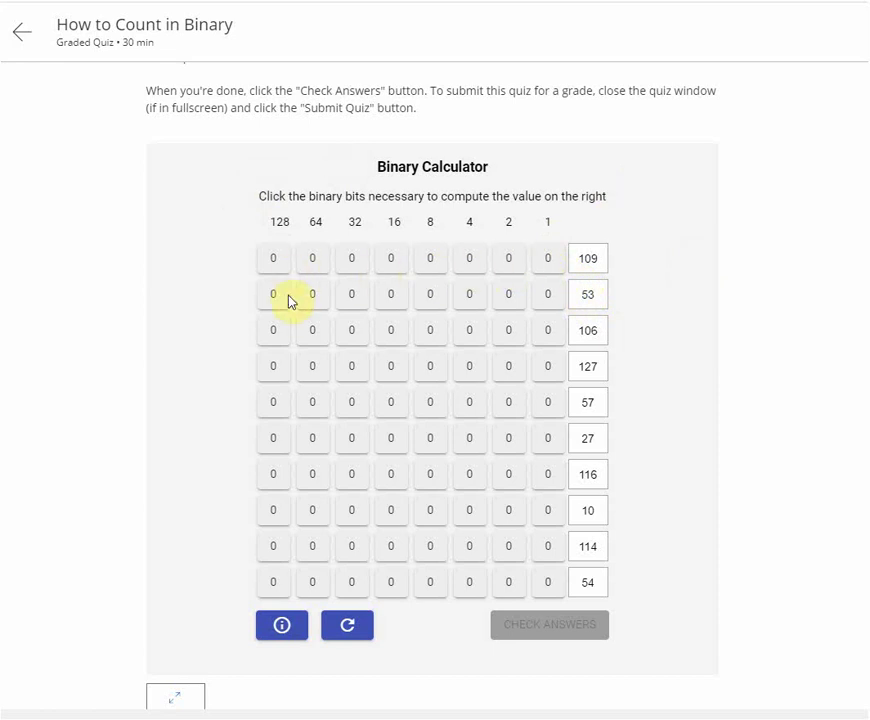
Step: Look up 109 in CoolConversion, confirm binary 1101101, and return to the quiz
{"action": "left_click_drag", "start_coordinate": [598, 258], "coordinate": [585, 259]}
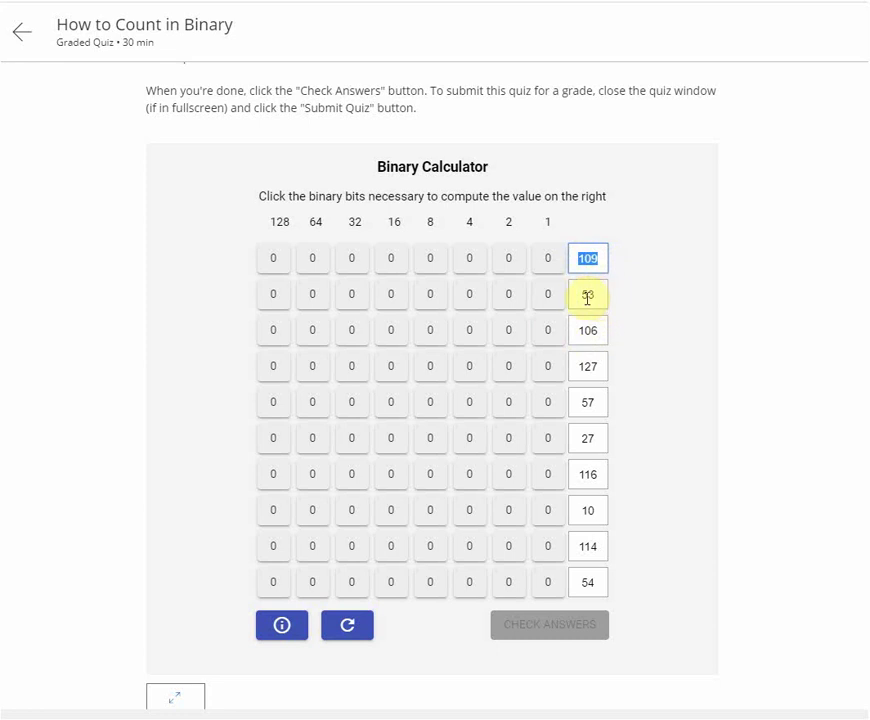
{"action": "key", "text": "alt+Tab"}
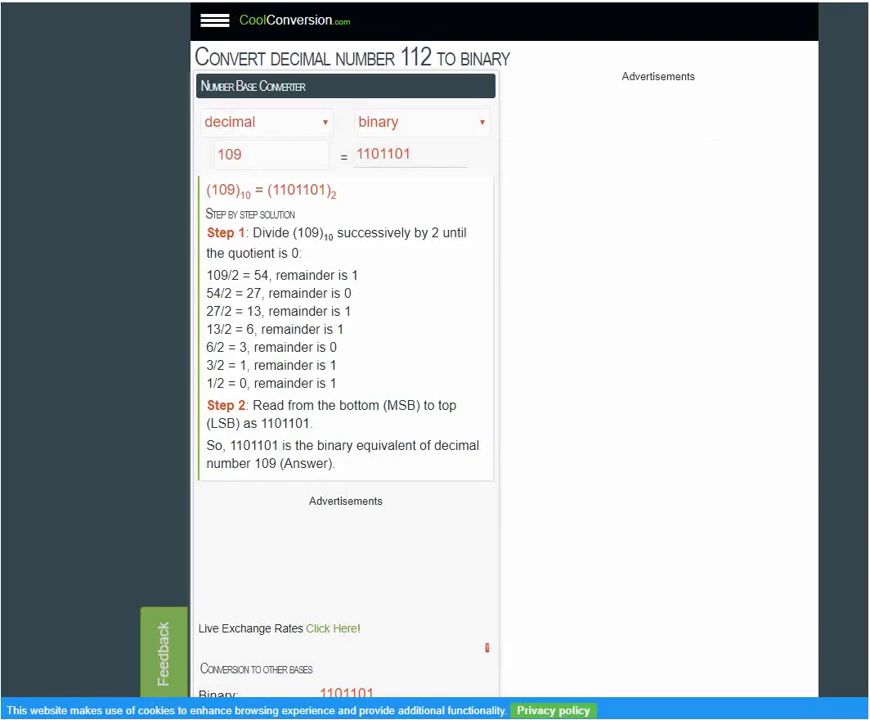
{"action": "left_click_drag", "start_coordinate": [254, 157], "coordinate": [221, 160]}
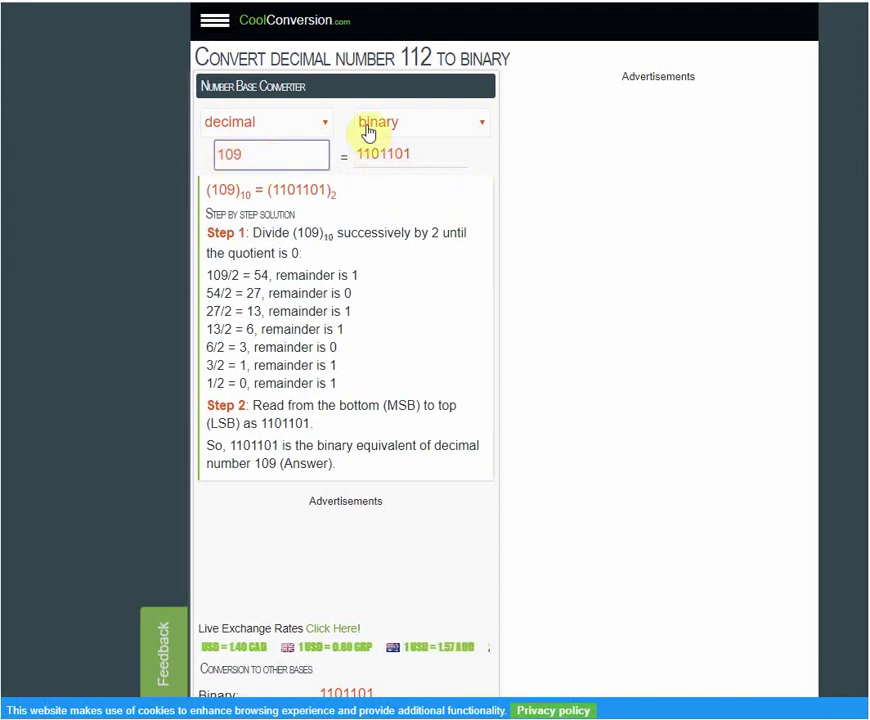
{"action": "left_click_drag", "start_coordinate": [358, 155], "coordinate": [413, 157]}
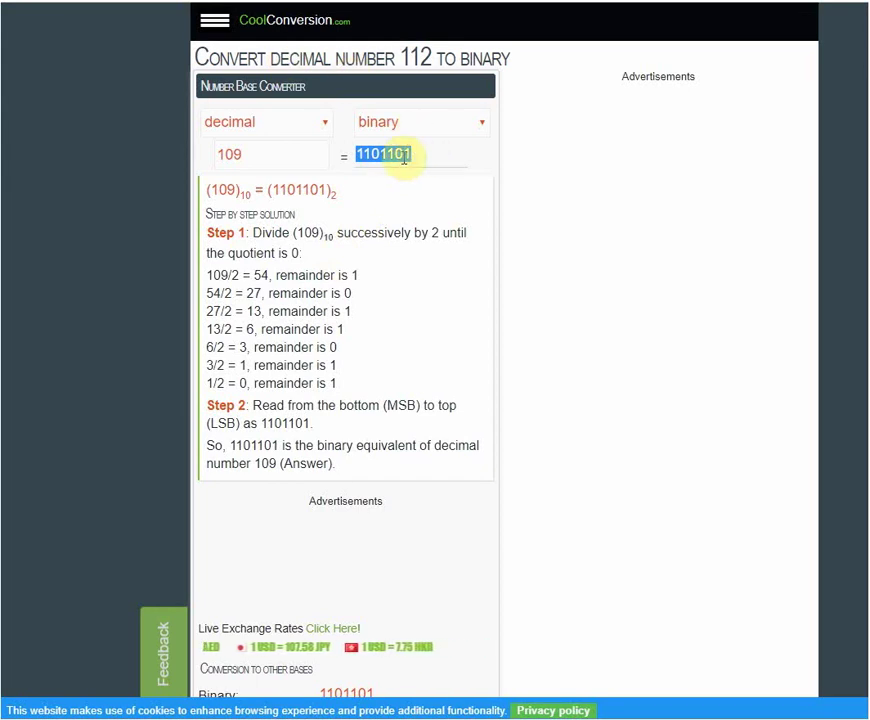
{"action": "key", "text": "alt+Tab"}
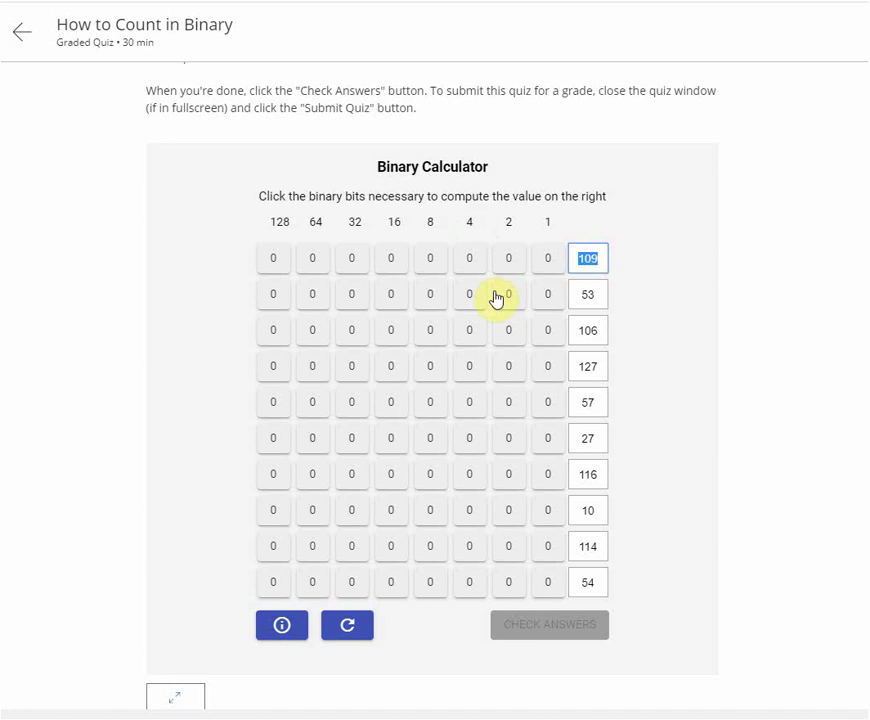
Step: Turn on the 64, 32, 8, 4 and 1 bits in the 109 row to read 01101101
{"action": "left_click", "coordinate": [547, 261]}
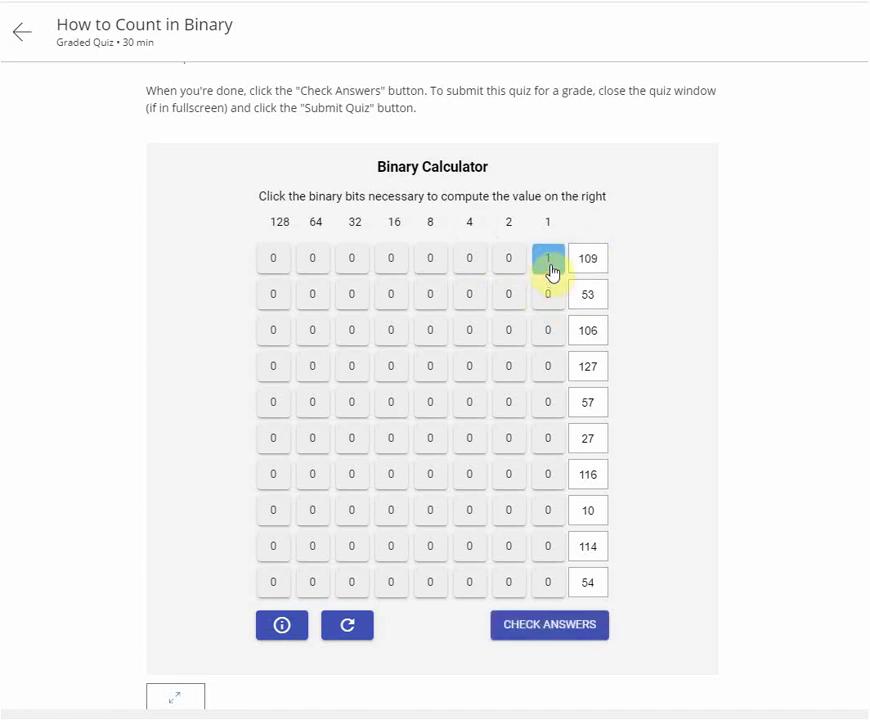
{"action": "left_click", "coordinate": [549, 264]}
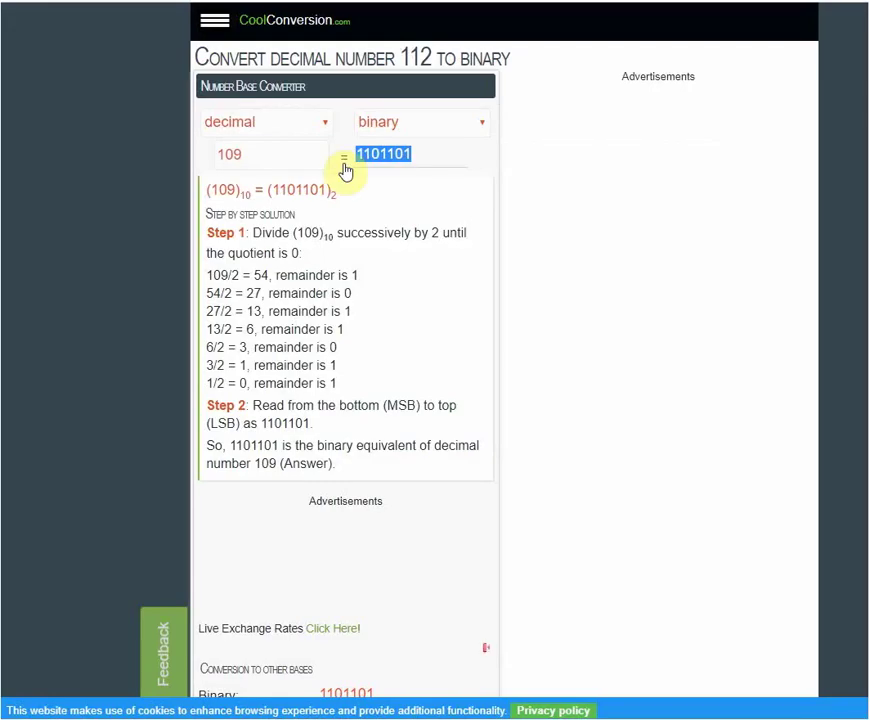
{"action": "left_click", "coordinate": [431, 198]}
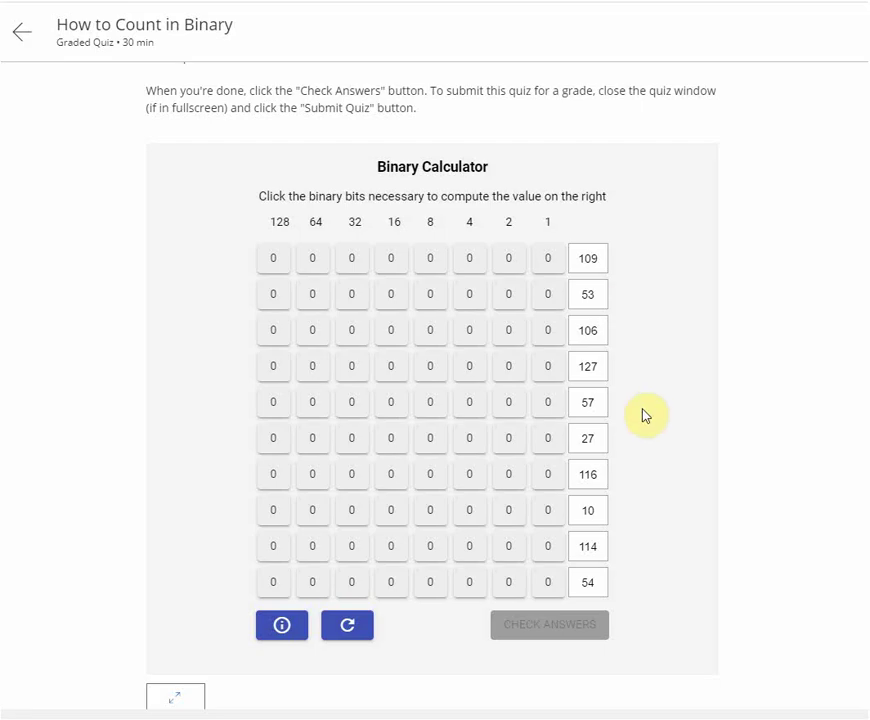
{"action": "left_click", "coordinate": [550, 262]}
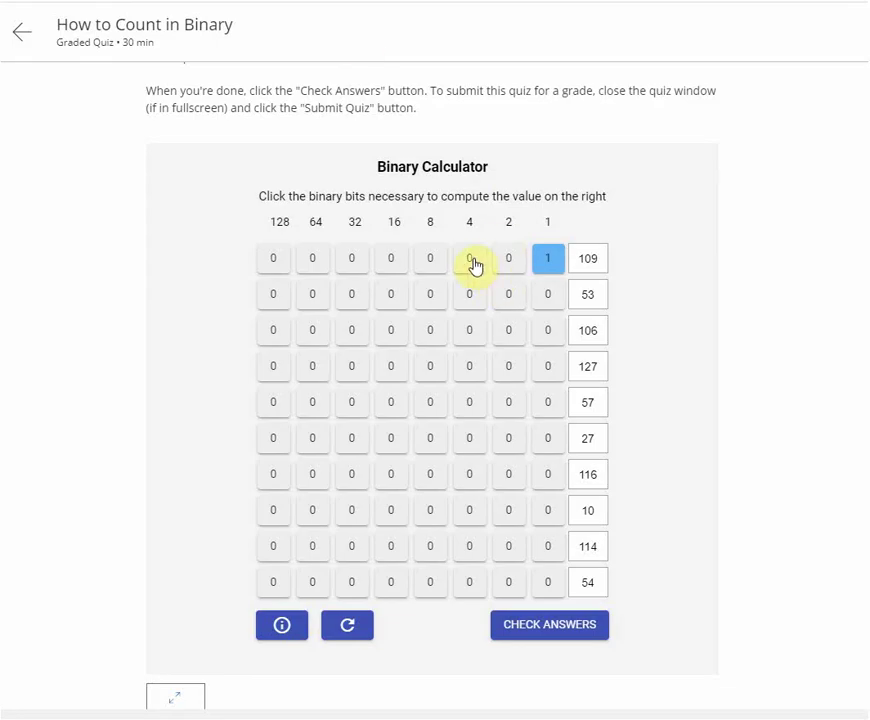
{"action": "left_click", "coordinate": [472, 262]}
{"action": "left_click", "coordinate": [431, 258]}
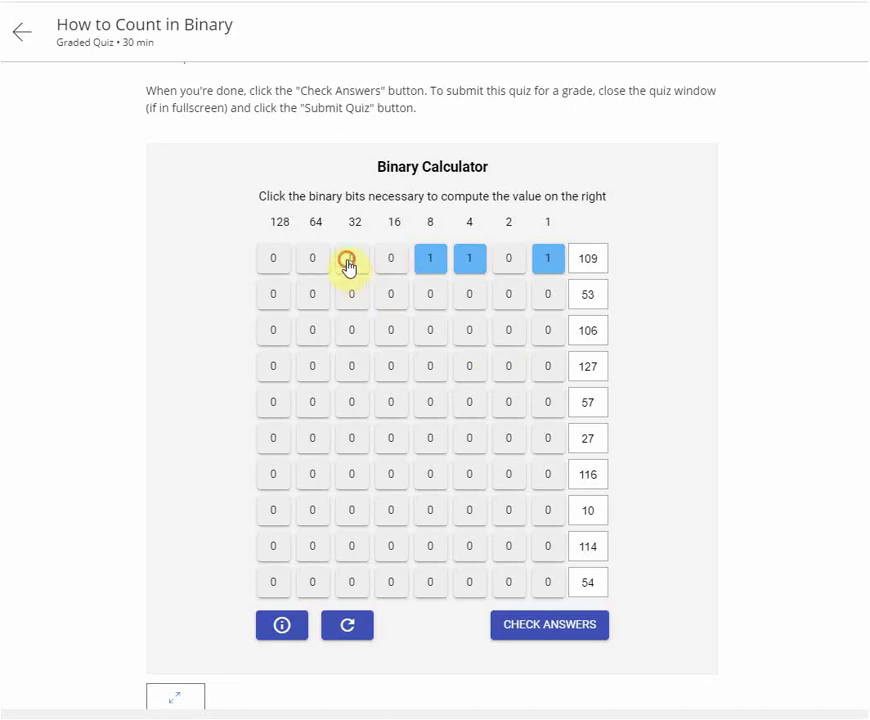
{"action": "left_click", "coordinate": [314, 266]}
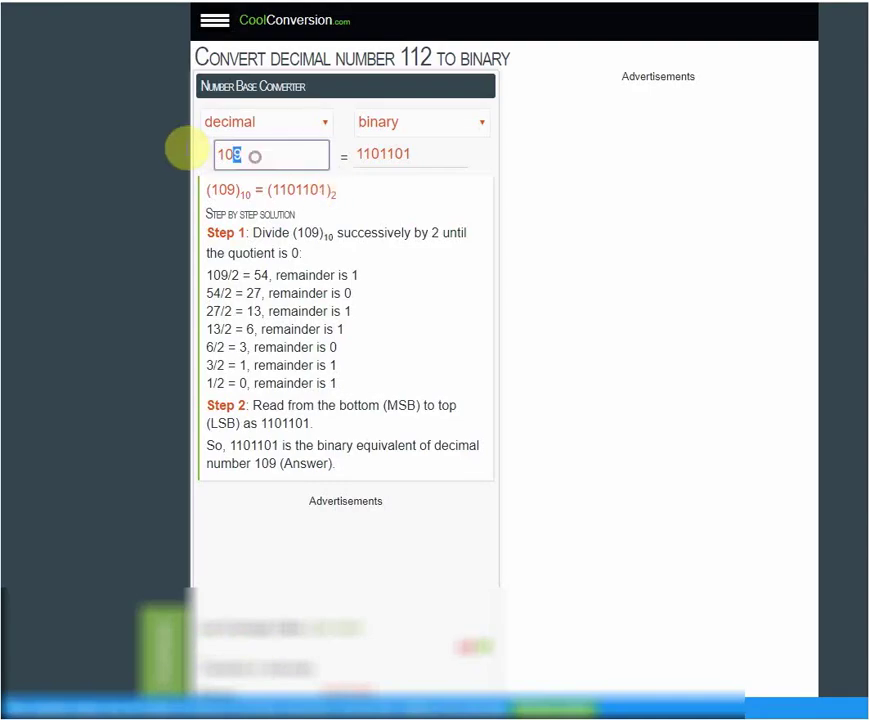
Step: Convert 53 in CoolConversion to binary 110101
{"action": "double_click", "coordinate": [254, 156]}
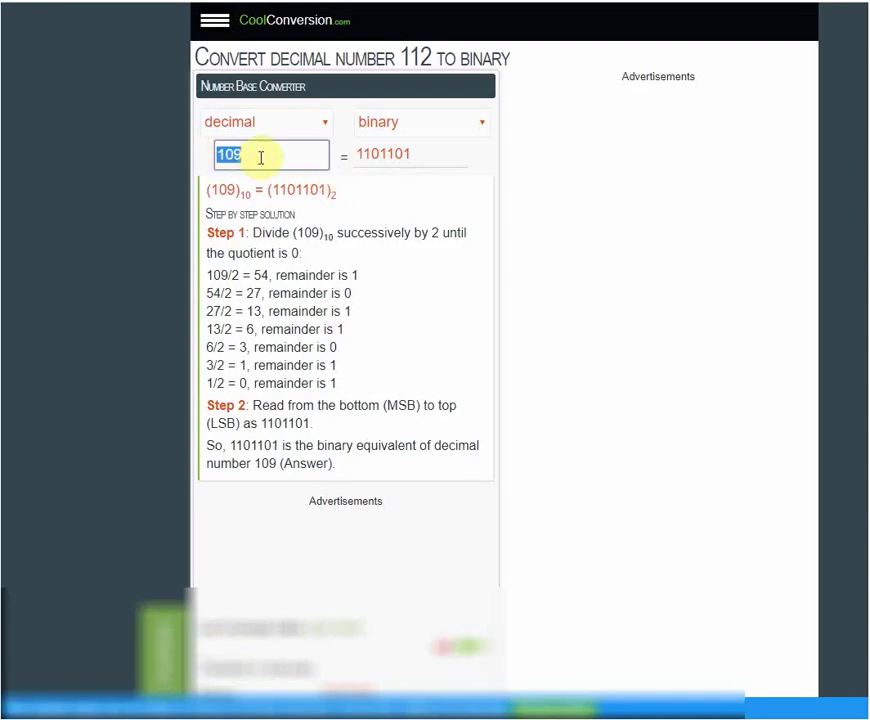
{"action": "type", "text": "53"}
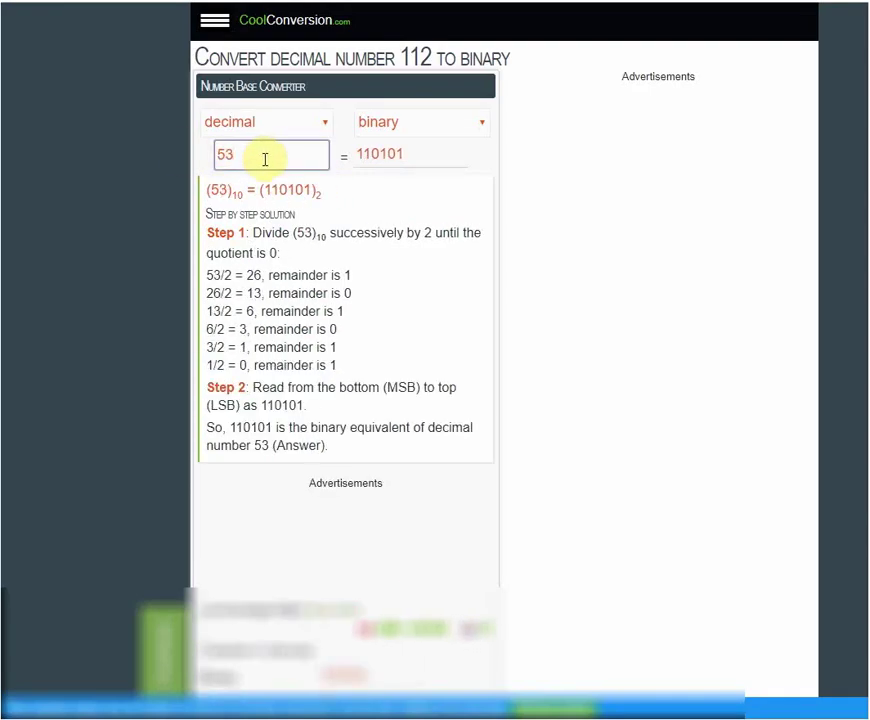
{"action": "left_click_drag", "start_coordinate": [404, 155], "coordinate": [350, 159]}
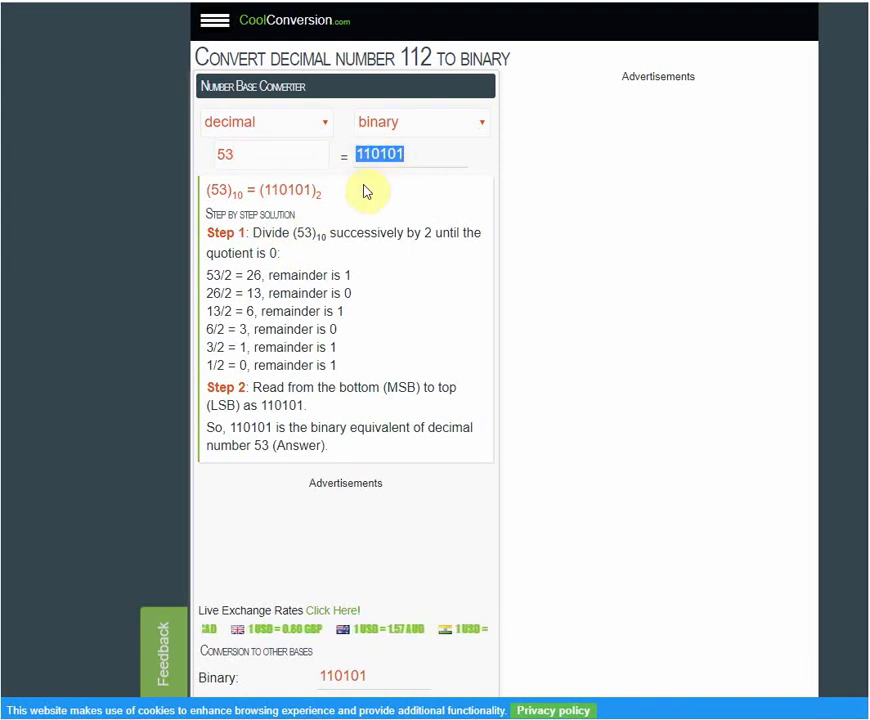
{"action": "key", "text": "alt+Tab"}
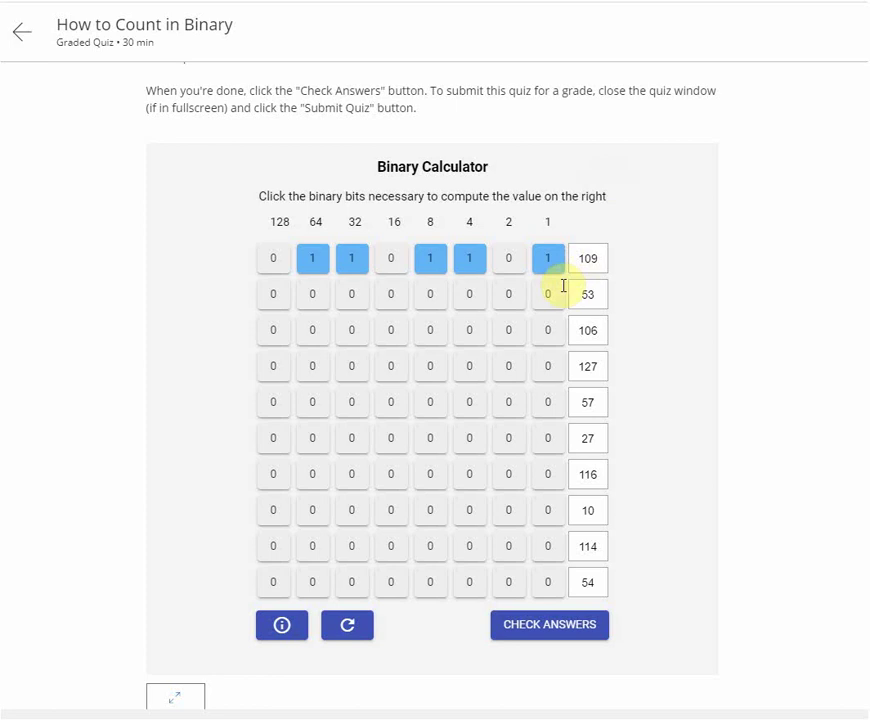
Step: Set the 53 row to 00110101 by turning on bits 32, 16, 4 and 1
{"action": "left_click", "coordinate": [546, 296]}
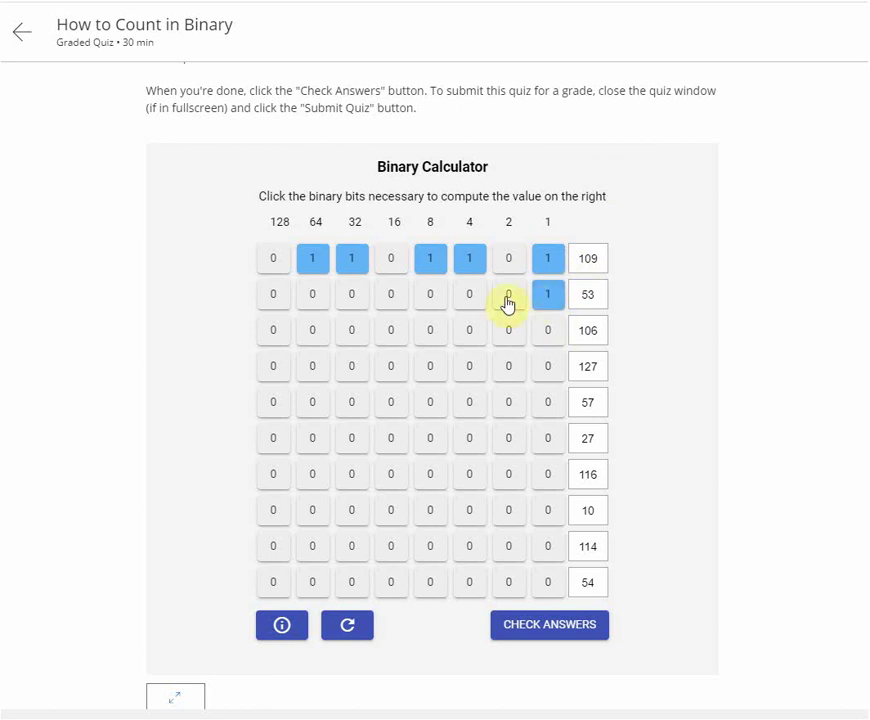
{"action": "left_click", "coordinate": [469, 300]}
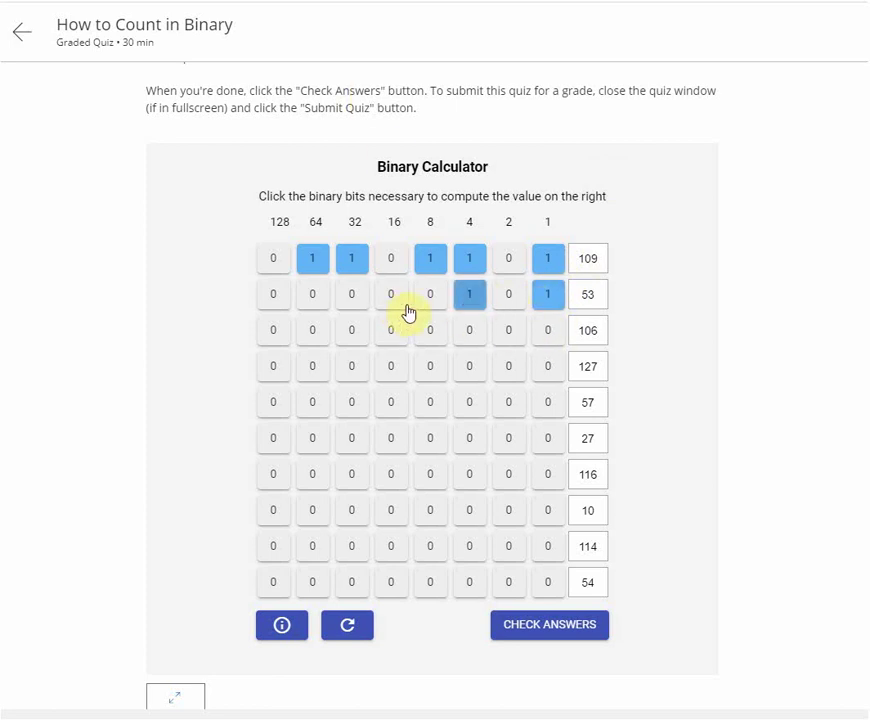
{"action": "key", "text": "alt+Tab"}
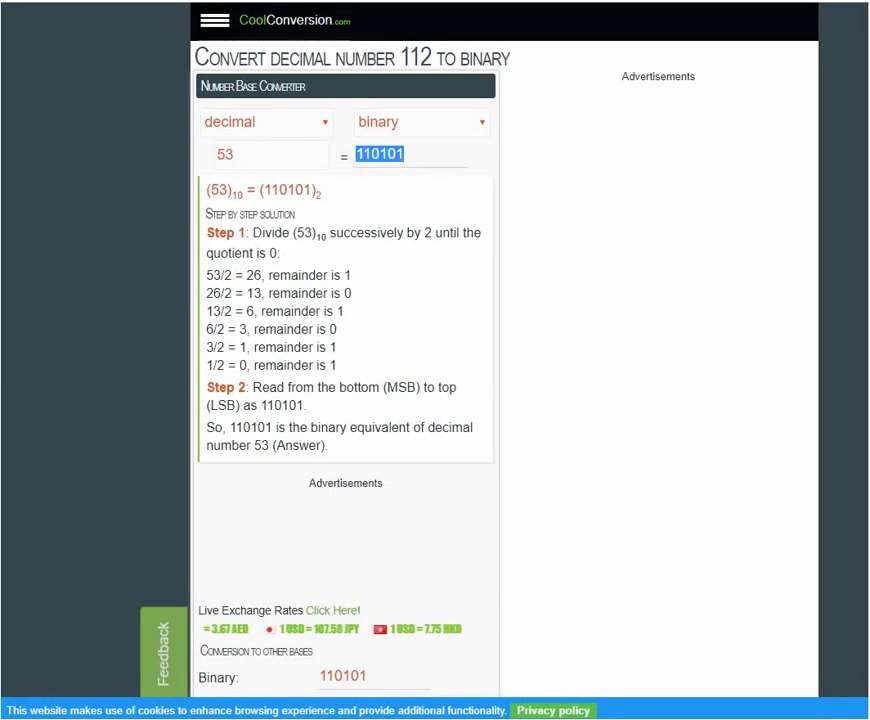
{"action": "key", "text": "alt+Tab"}
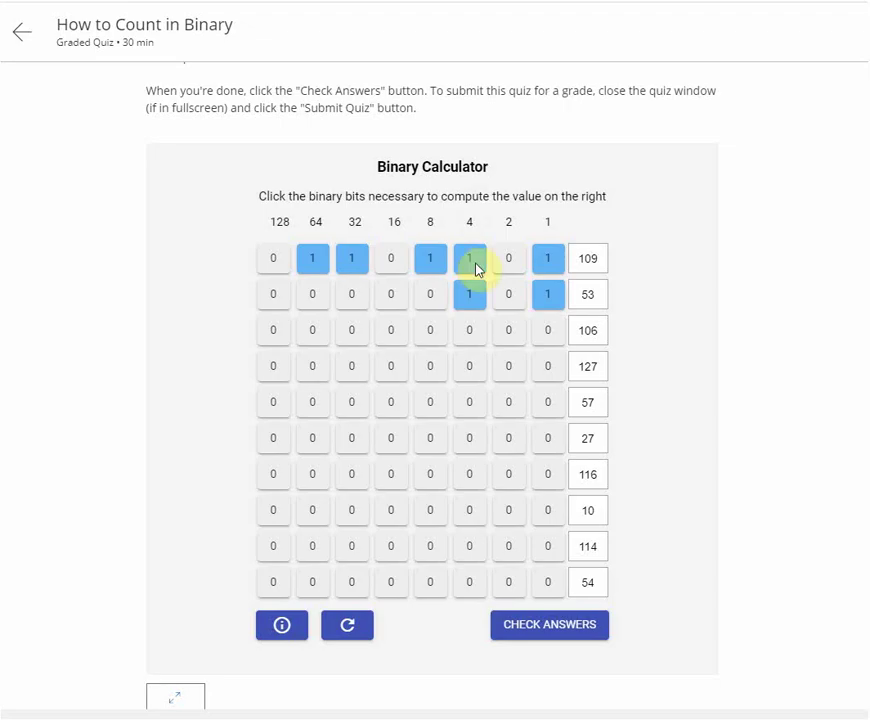
{"action": "left_click", "coordinate": [385, 302]}
{"action": "left_click", "coordinate": [350, 302]}
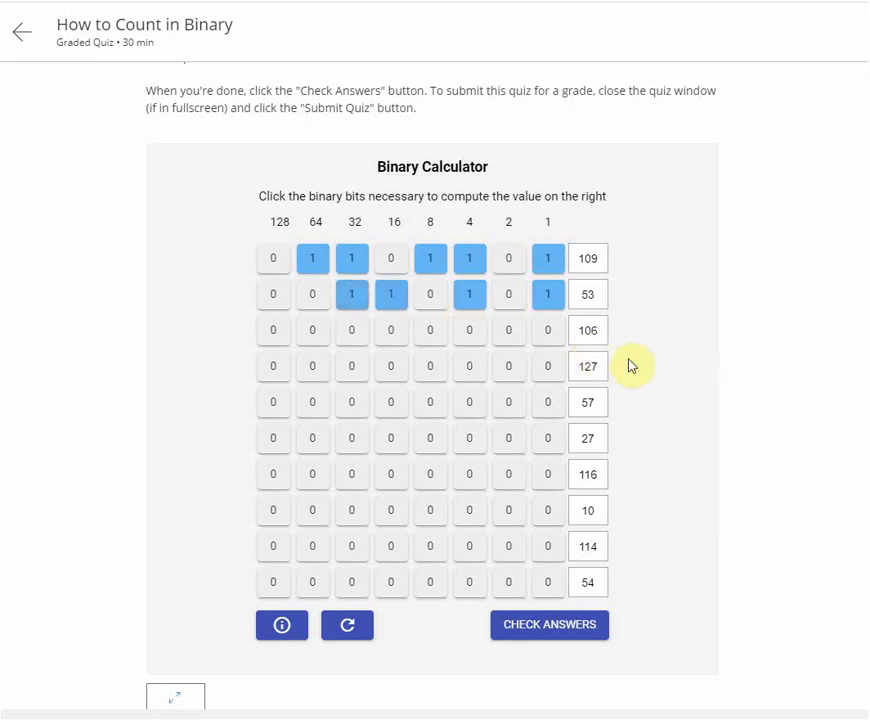
Step: Enter 106 in CoolConversion to get binary 1101010
{"action": "key", "text": "alt+Tab"}
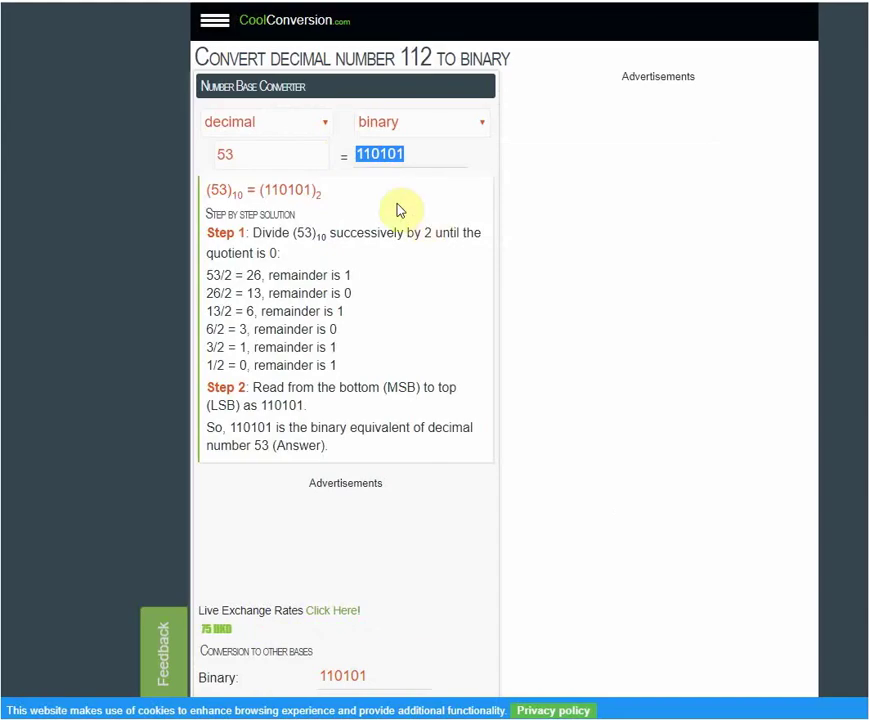
{"action": "double_click", "coordinate": [258, 153]}
{"action": "type", "text": "106"}
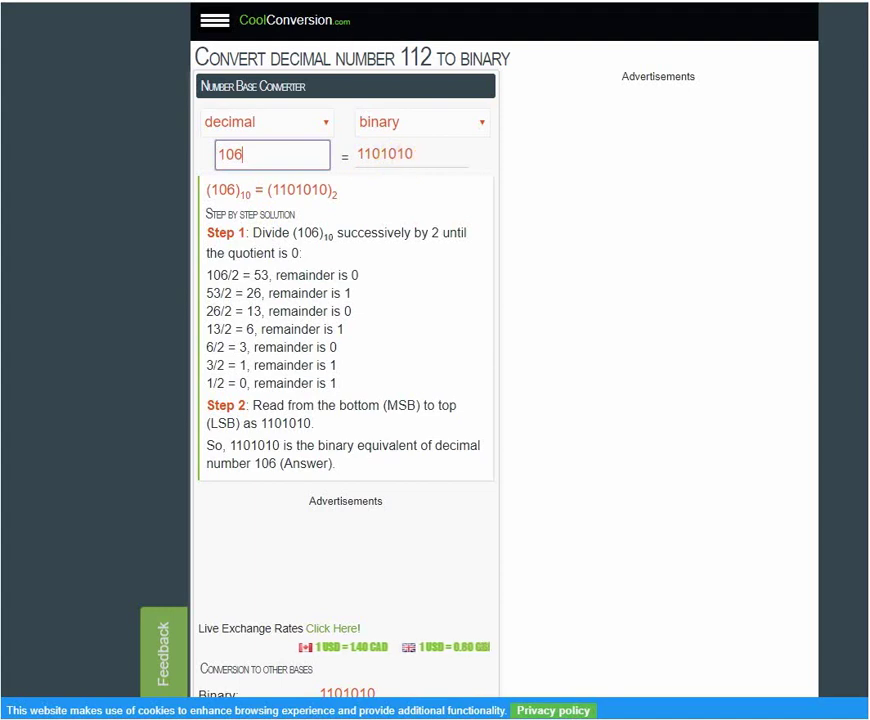
Step: Set the 106 row to 01101010 by turning on bits 64, 32, 8 and 2
{"action": "key", "text": "alt+Tab"}
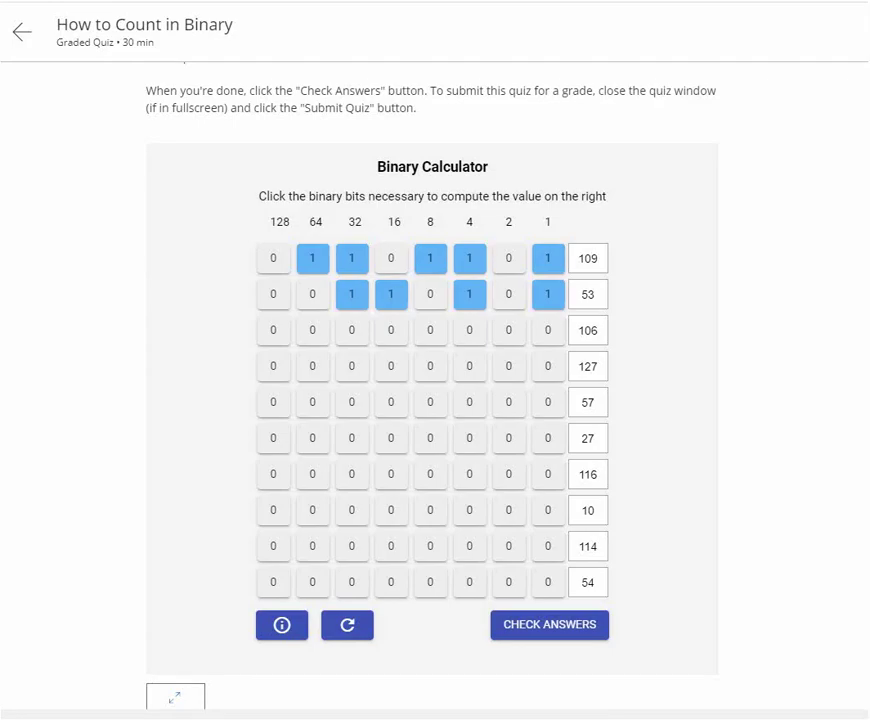
{"action": "left_click", "coordinate": [507, 331]}
{"action": "left_click", "coordinate": [426, 336]}
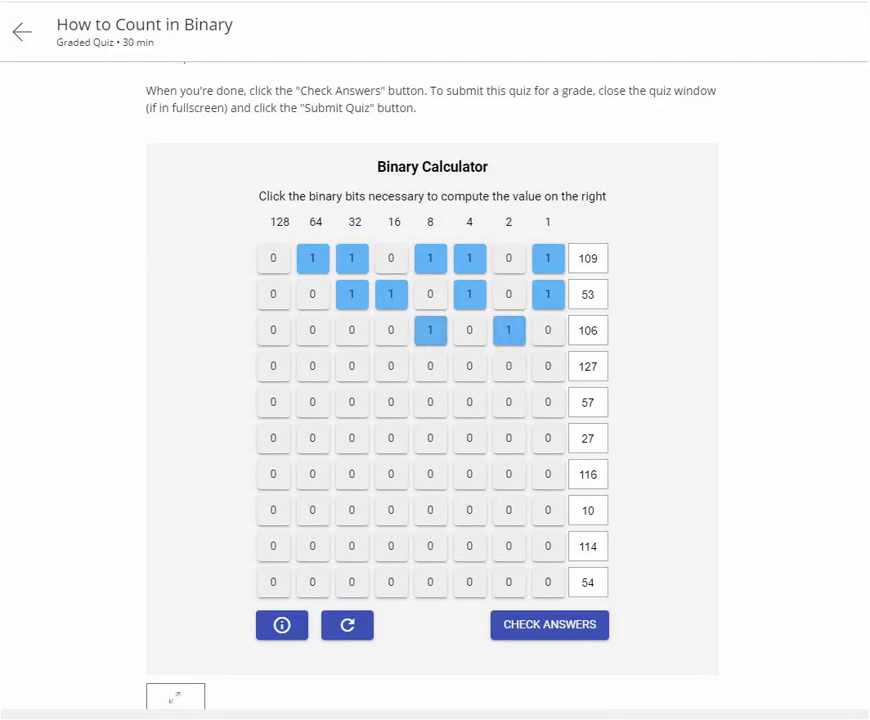
{"action": "key", "text": "alt+Tab"}
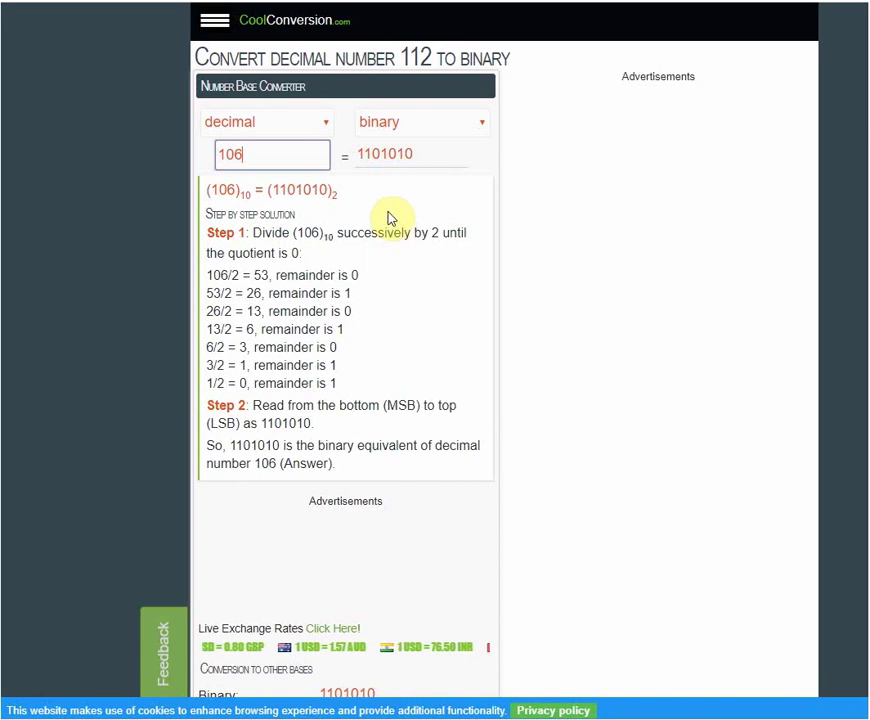
{"action": "key", "text": "alt+Tab"}
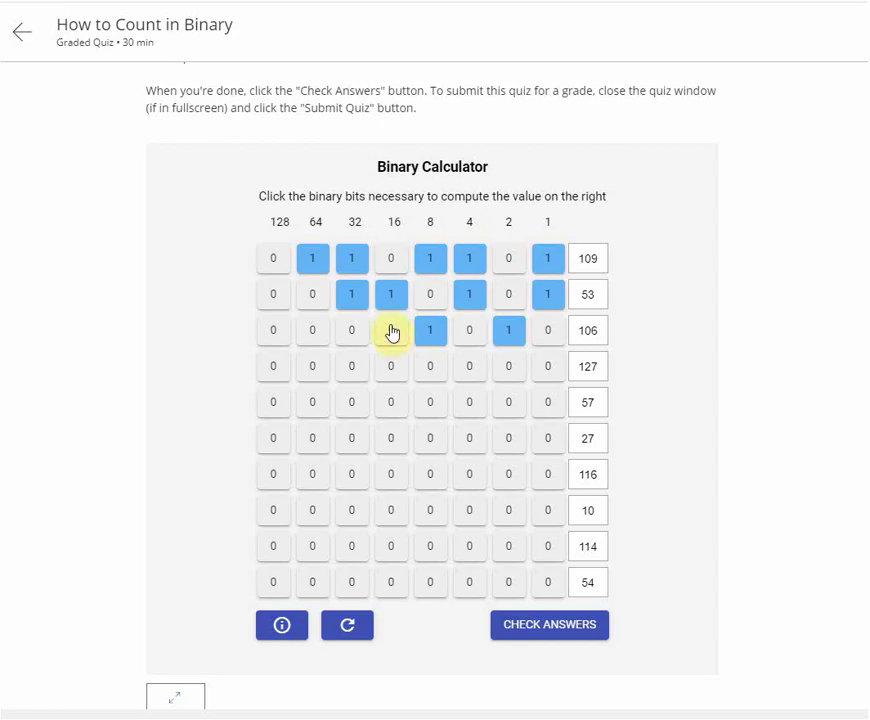
{"action": "left_click", "coordinate": [339, 338]}
{"action": "left_click", "coordinate": [311, 336]}
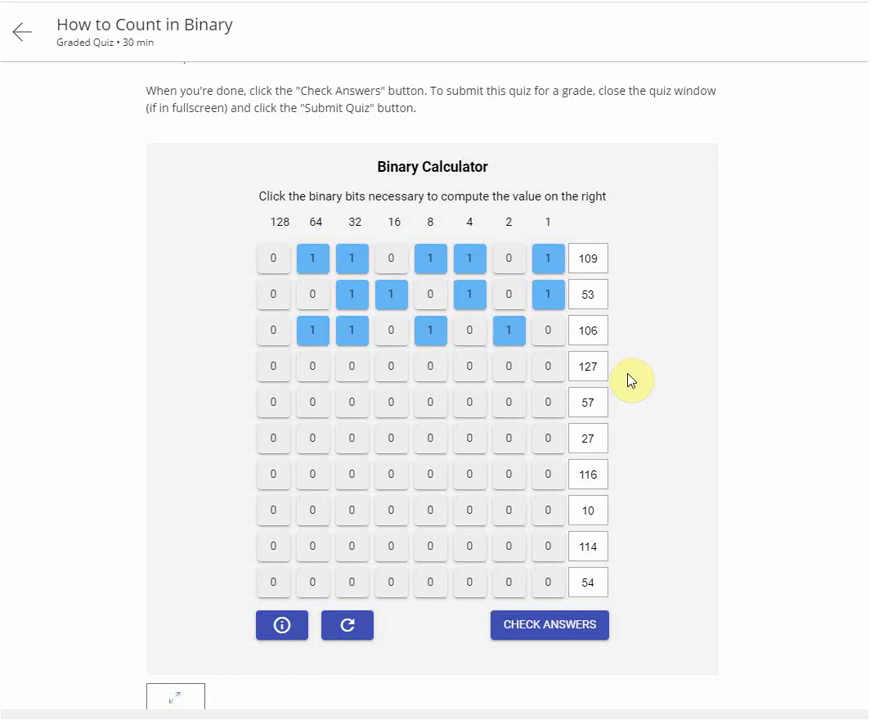
Step: Enter 127 in CoolConversion to check its binary value
{"action": "key", "text": "alt+Tab"}
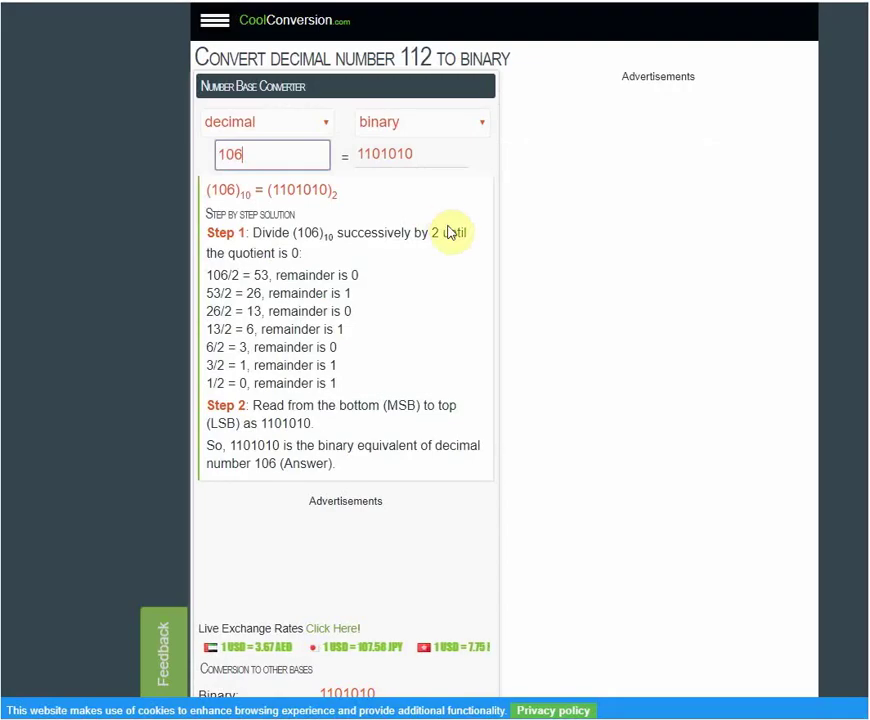
{"action": "double_click", "coordinate": [296, 155]}
{"action": "type", "text": "127"}
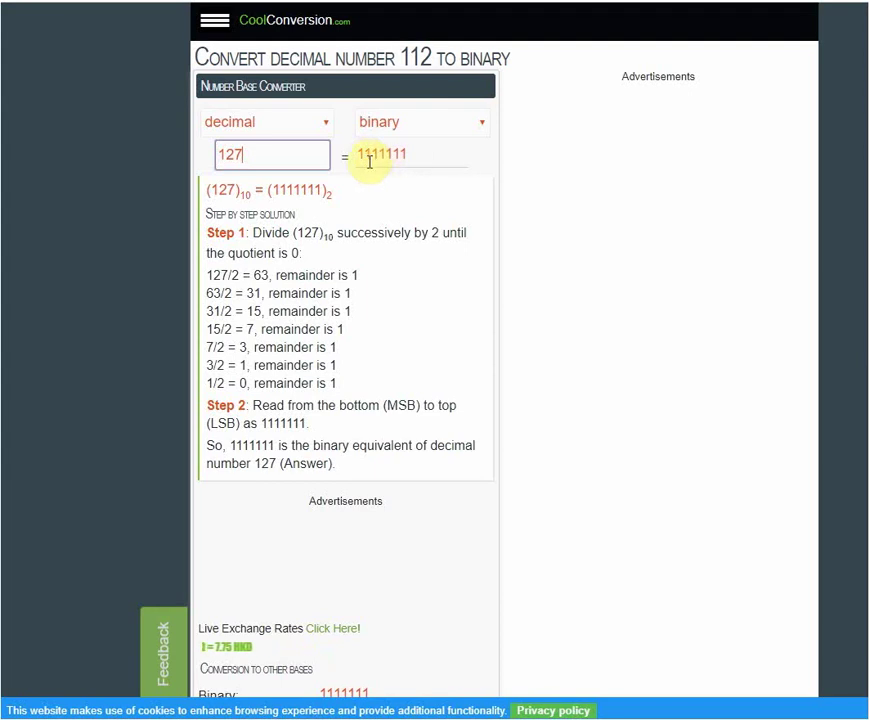
Step: Turn on all seven bits, 1 through 64, in the 127 row
{"action": "key", "text": "alt+Tab"}
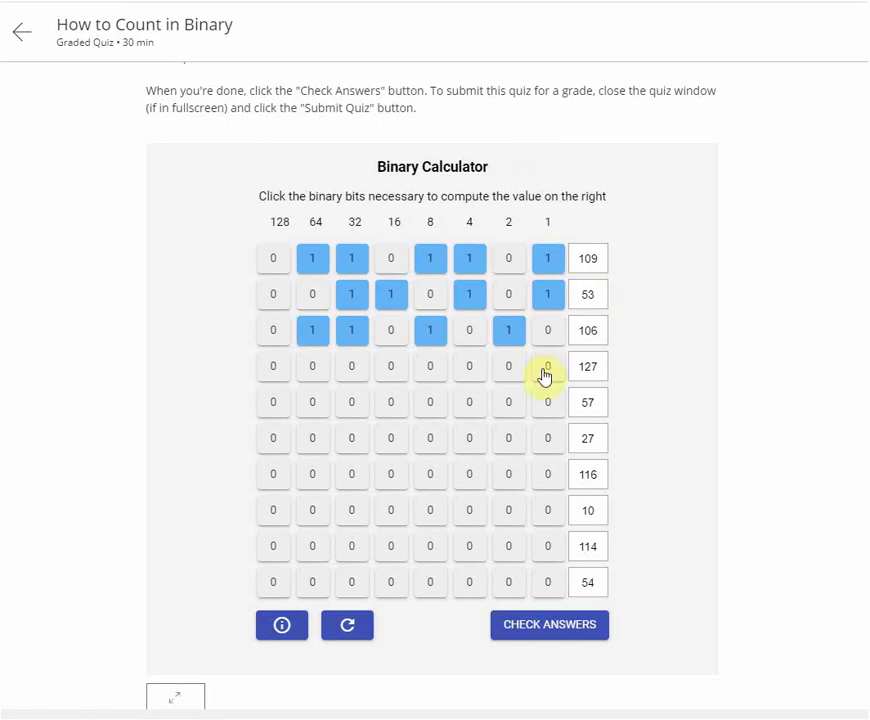
{"action": "left_click", "coordinate": [546, 370]}
{"action": "left_click", "coordinate": [508, 370]}
{"action": "left_click", "coordinate": [469, 370]}
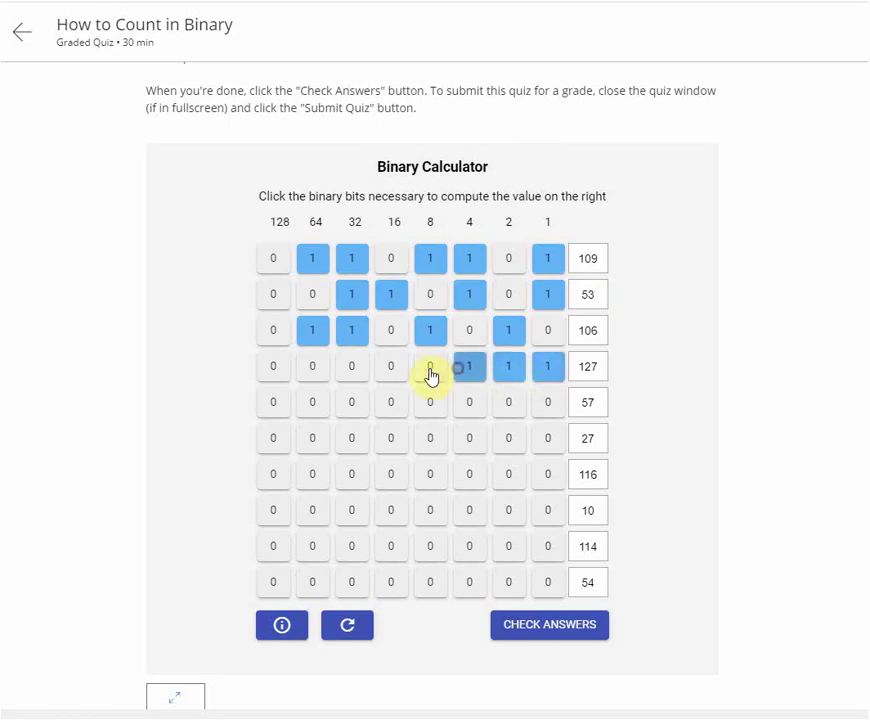
{"action": "left_click", "coordinate": [428, 370]}
{"action": "left_click", "coordinate": [394, 369]}
{"action": "left_click", "coordinate": [355, 369]}
{"action": "left_click", "coordinate": [307, 369]}
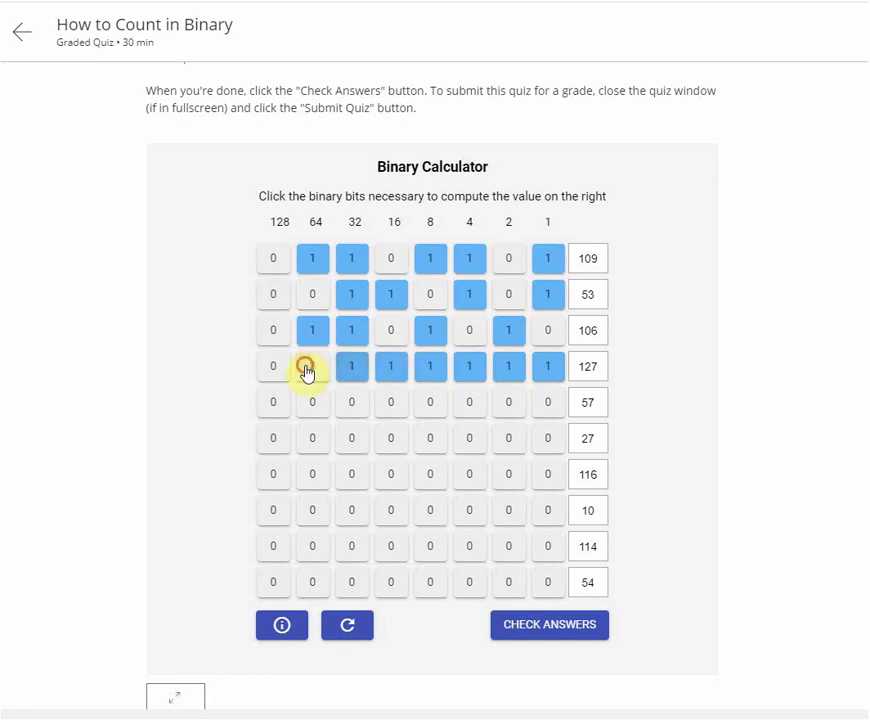
Step: Fill in the bits for the remaining rows 57, 27, 116, 10, 114 and 54
{"action": "scroll", "coordinate": [717, 443], "scroll_direction": "down", "scroll_amount": 2}
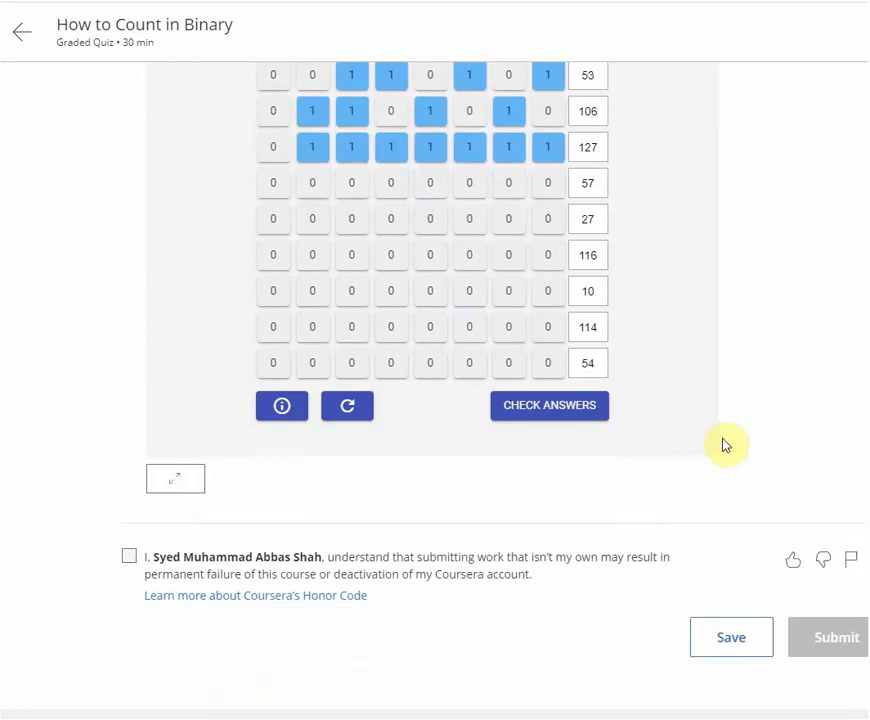
{"action": "scroll", "coordinate": [726, 443], "scroll_direction": "up", "scroll_amount": 1}
{"action": "scroll", "coordinate": [726, 443], "scroll_direction": "up", "scroll_amount": 1}
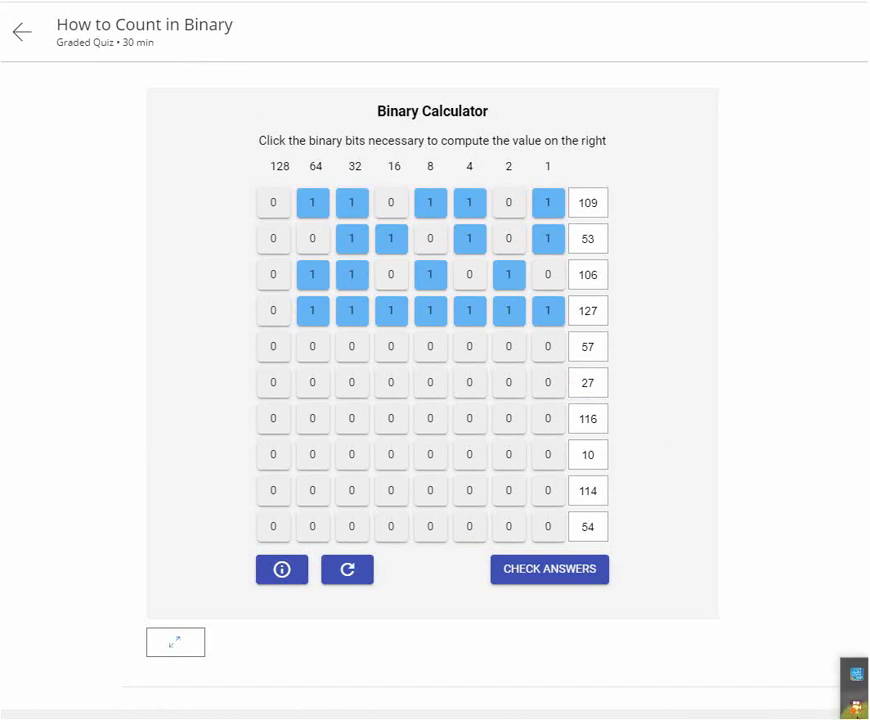
{"action": "left_click", "coordinate": [856, 706]}
{"action": "left_click", "coordinate": [760, 298]}
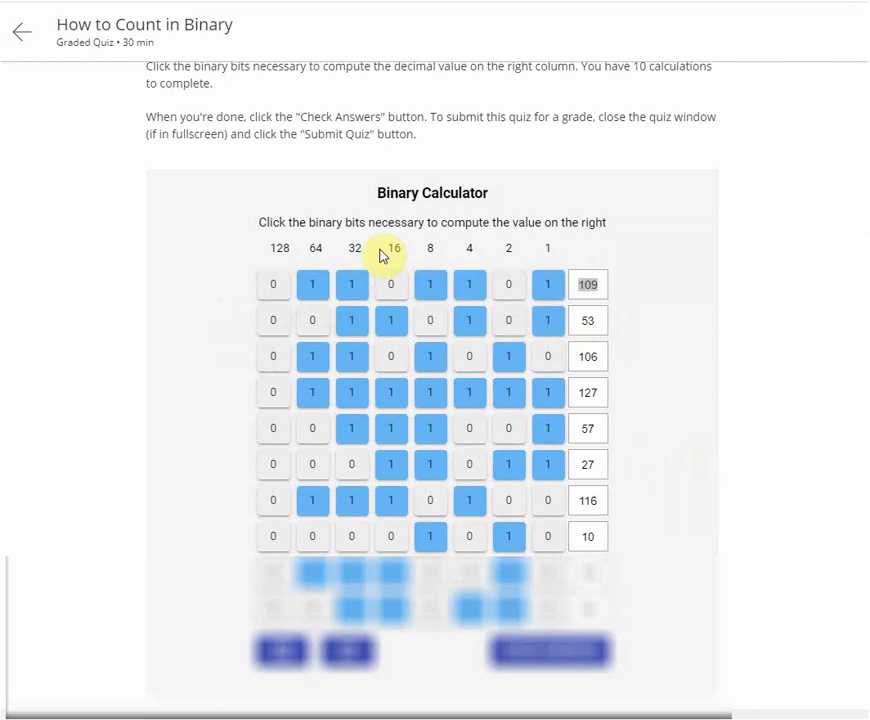
{"action": "scroll", "coordinate": [478, 467], "scroll_direction": "down", "scroll_amount": 3}
{"action": "scroll", "coordinate": [361, 380], "scroll_direction": "up", "scroll_amount": 3}
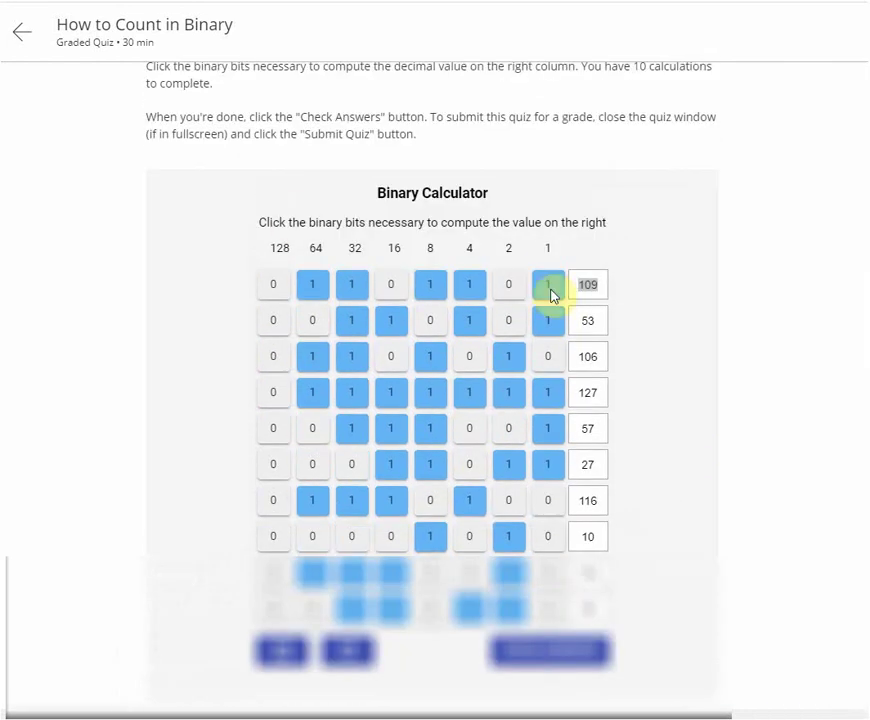
Step: Check the answers for 10 / 10 correct, then submit the quiz for grading
{"action": "left_click", "coordinate": [575, 655]}
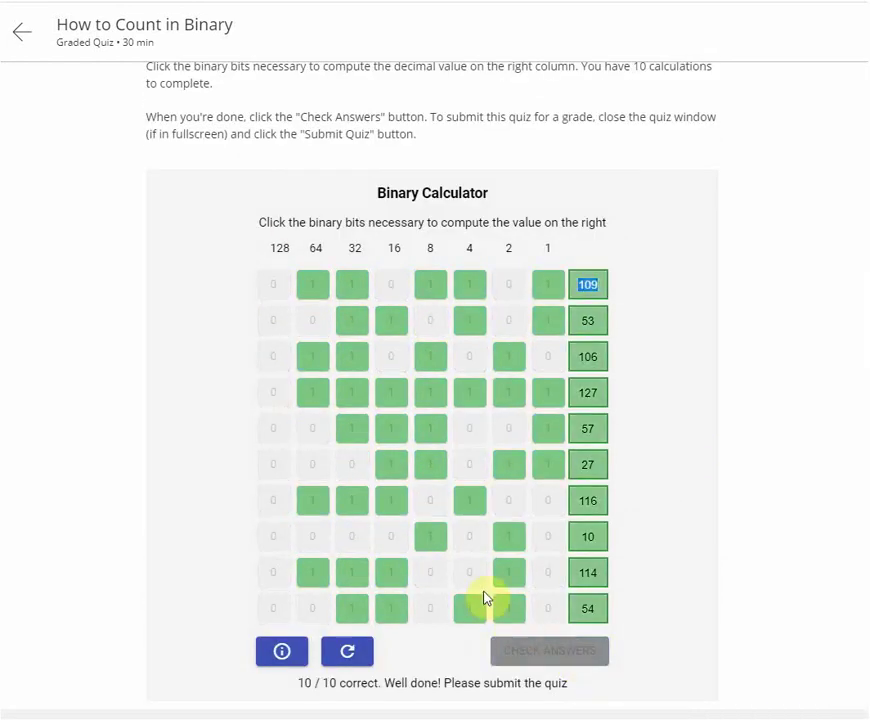
{"action": "left_click", "coordinate": [650, 301]}
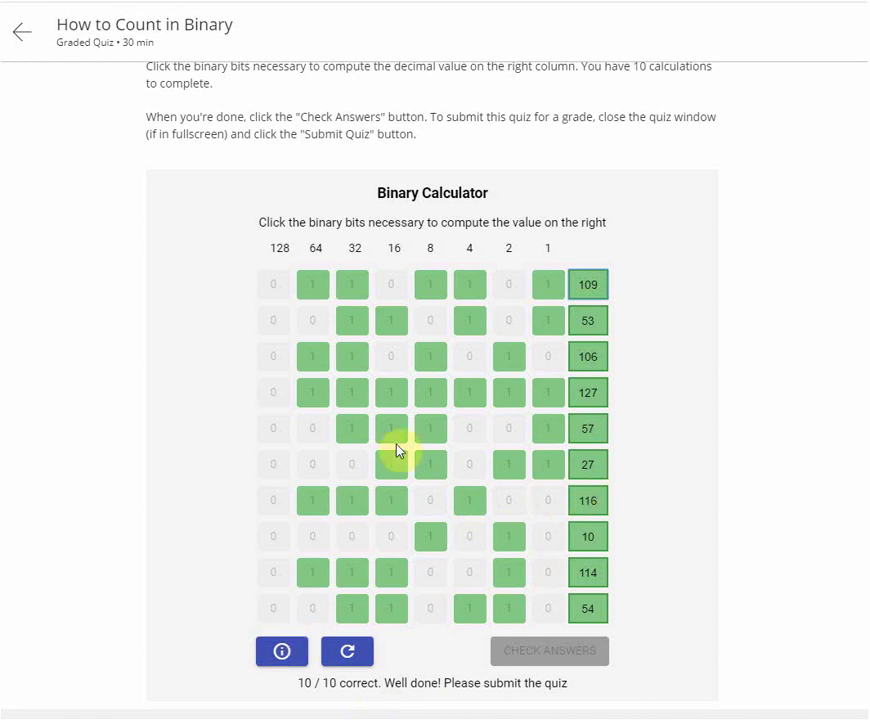
{"action": "scroll", "coordinate": [520, 434], "scroll_direction": "down", "scroll_amount": 3}
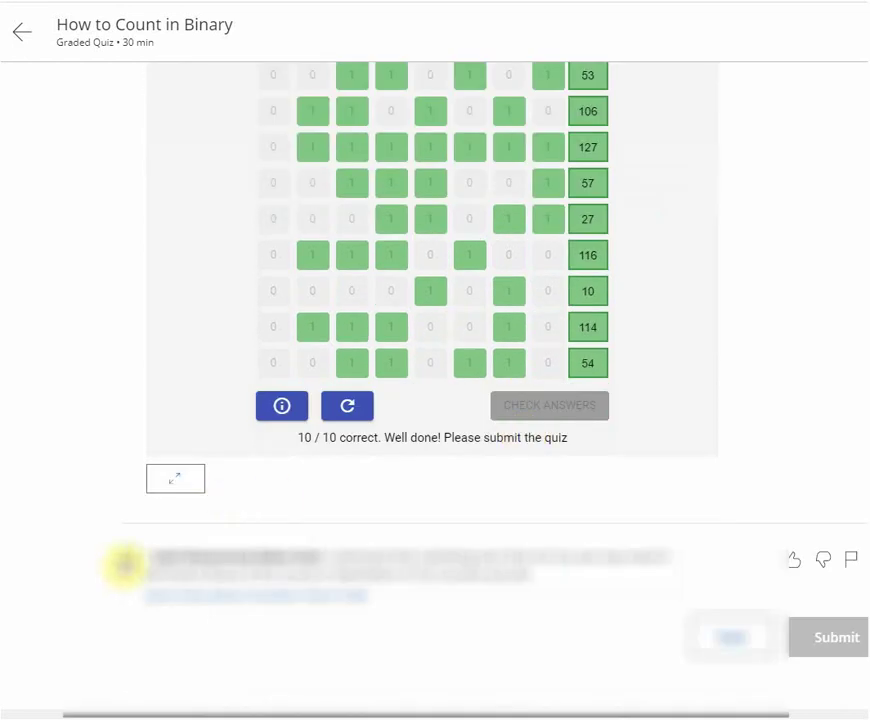
{"action": "left_click", "coordinate": [830, 640]}
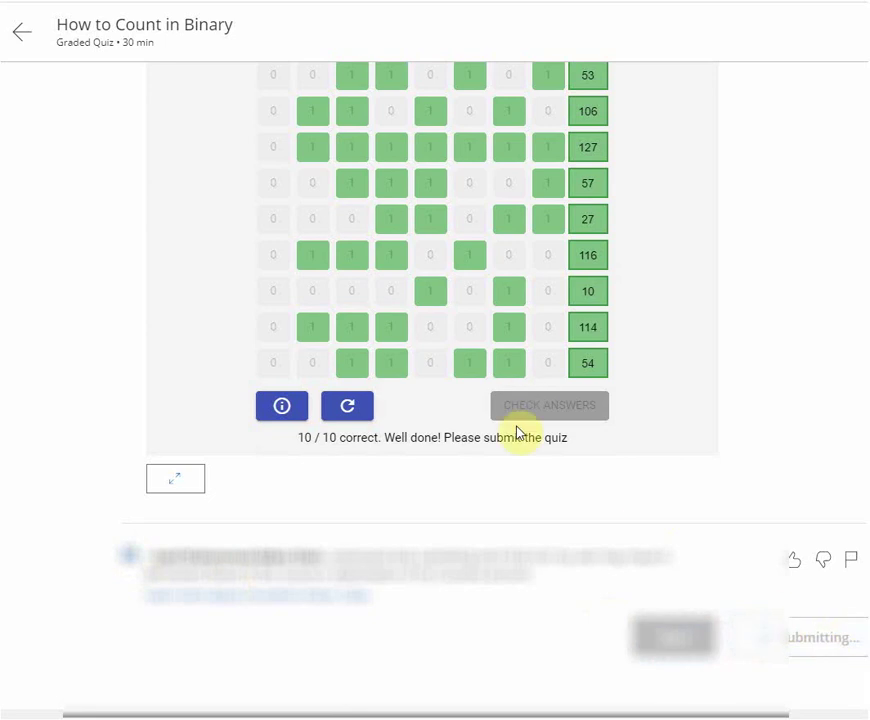